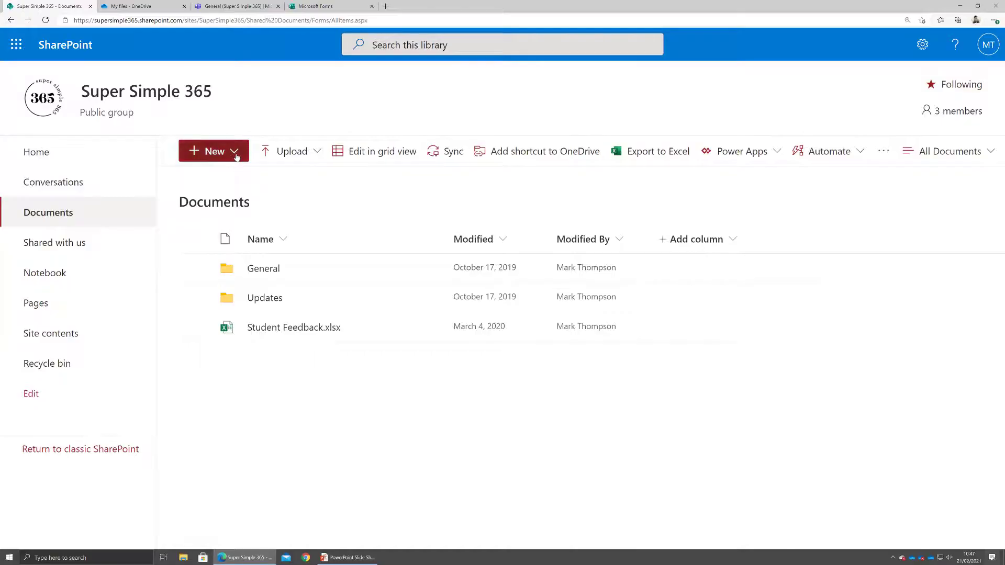
Step: Open the New menu in the Super Simple 365 Documents library to reveal Forms for Excel
click(237, 157)
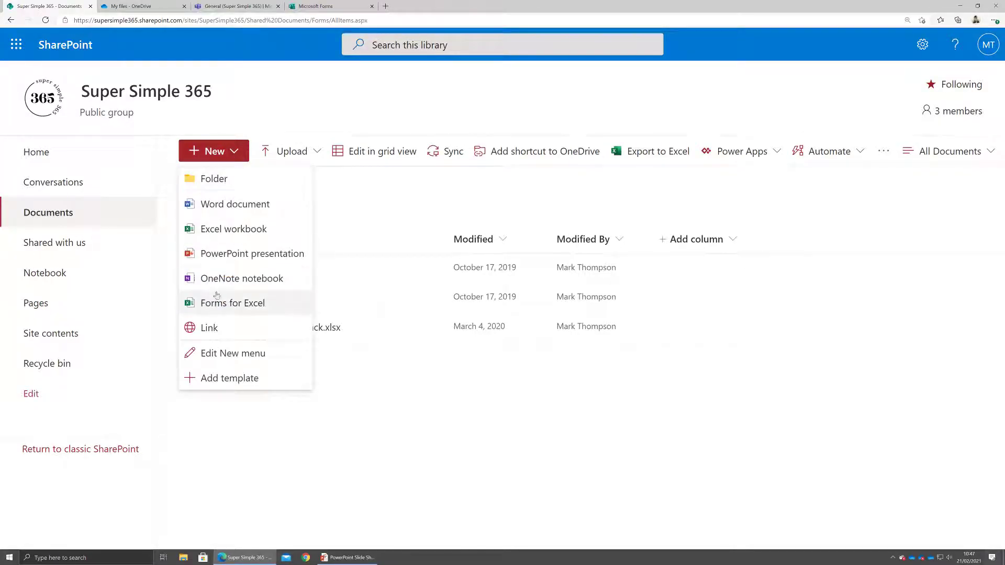
Step: Show Forms for Excel under New in OneDrive My files, then go to the Teams General channel files
key(ctrl+Tab)
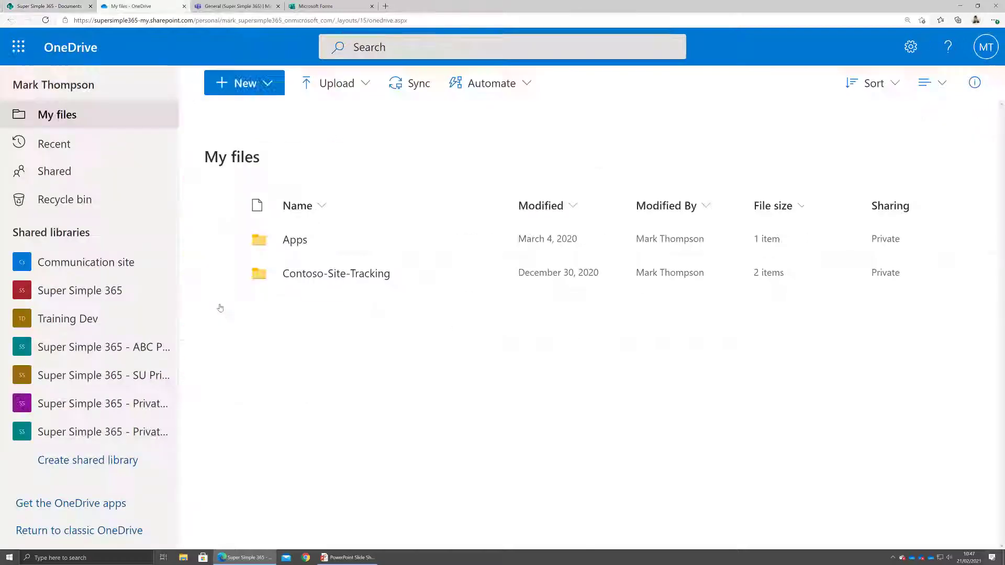
click(268, 92)
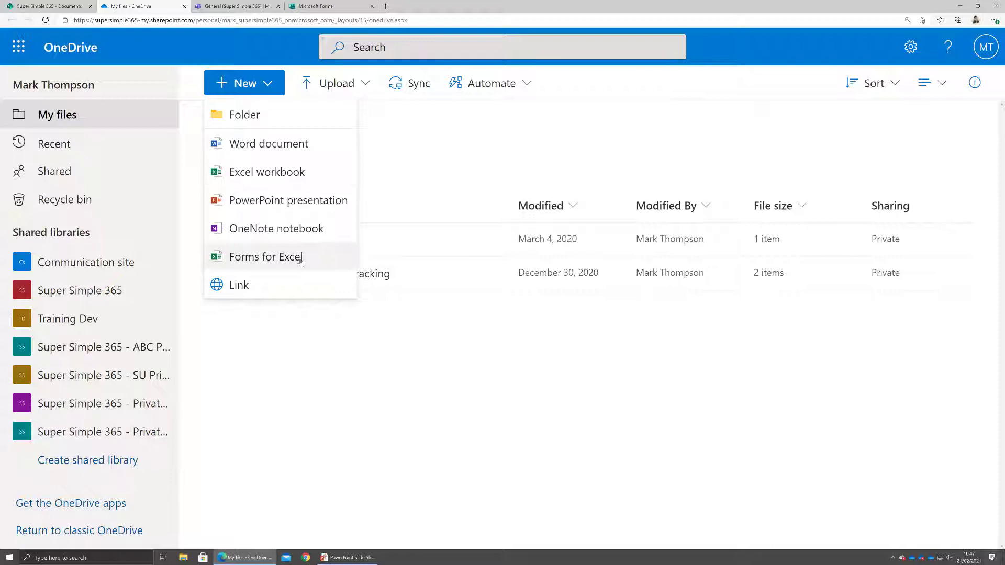
key(ctrl+Tab)
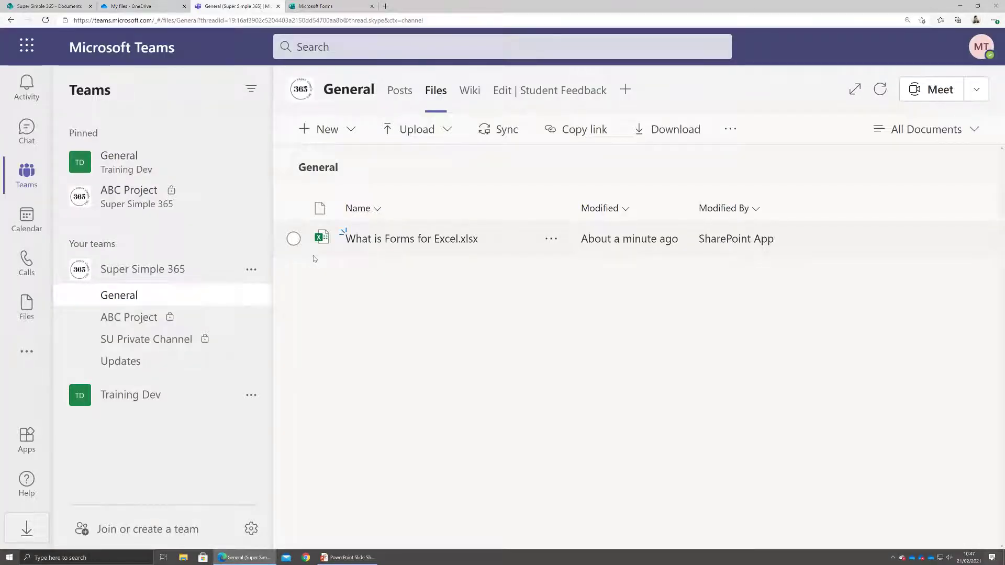
Step: Open the New menu on the General channel's Files tab to list Forms for Excel
click(349, 130)
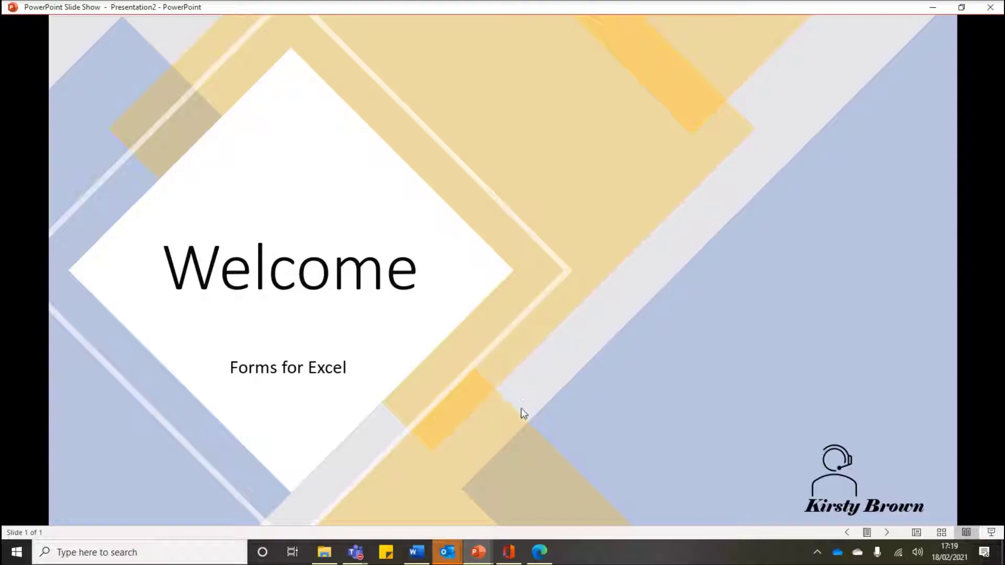
Step: Leave the 'Welcome / Forms for Excel' slide show for the Office app's Microsoft 365 list
click(508, 552)
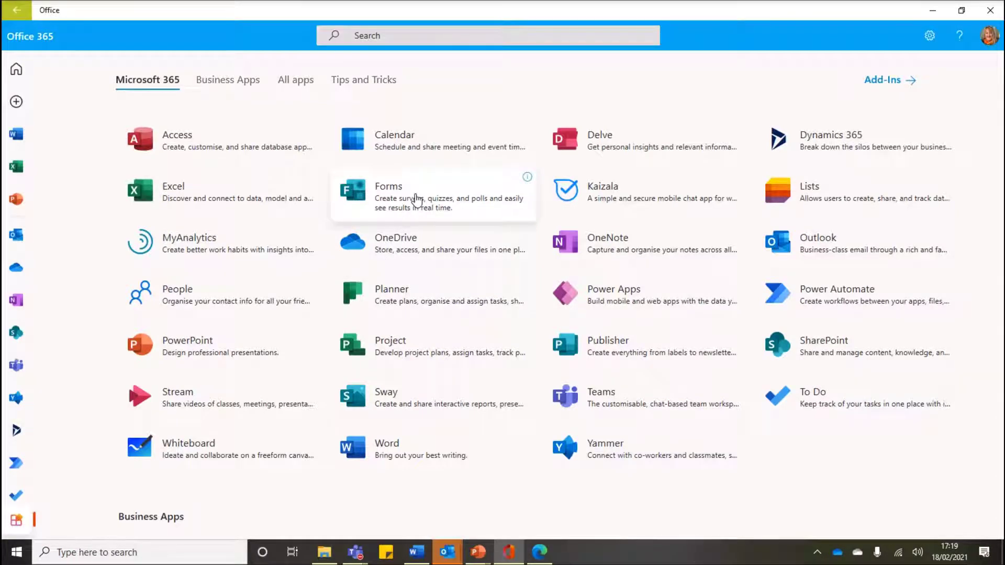
Step: Return to the 'Test form to view responses' summary showing 4 responses
click(539, 551)
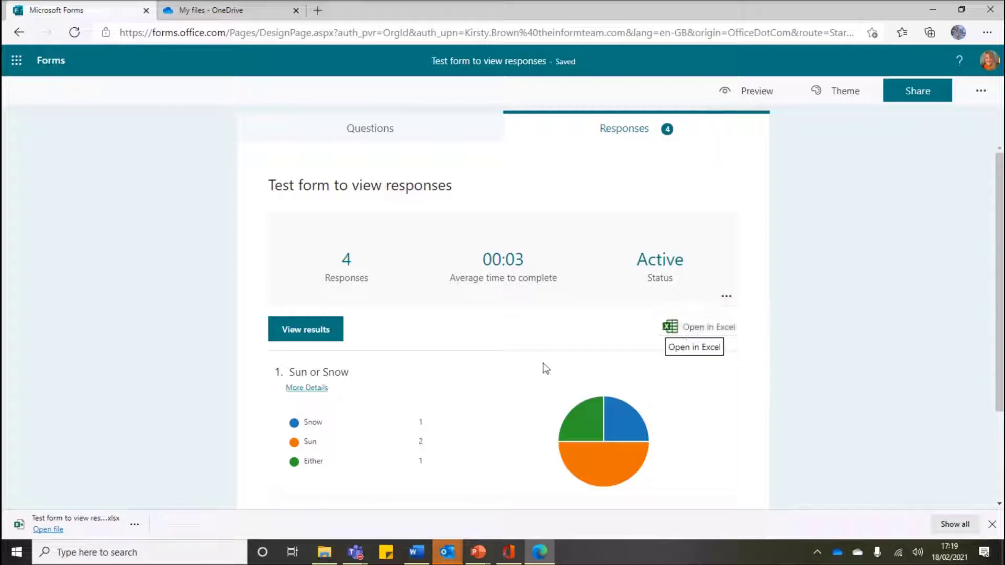
Step: Open the downloaded responses .xlsx, then head to the OneDrive My files tab
click(97, 525)
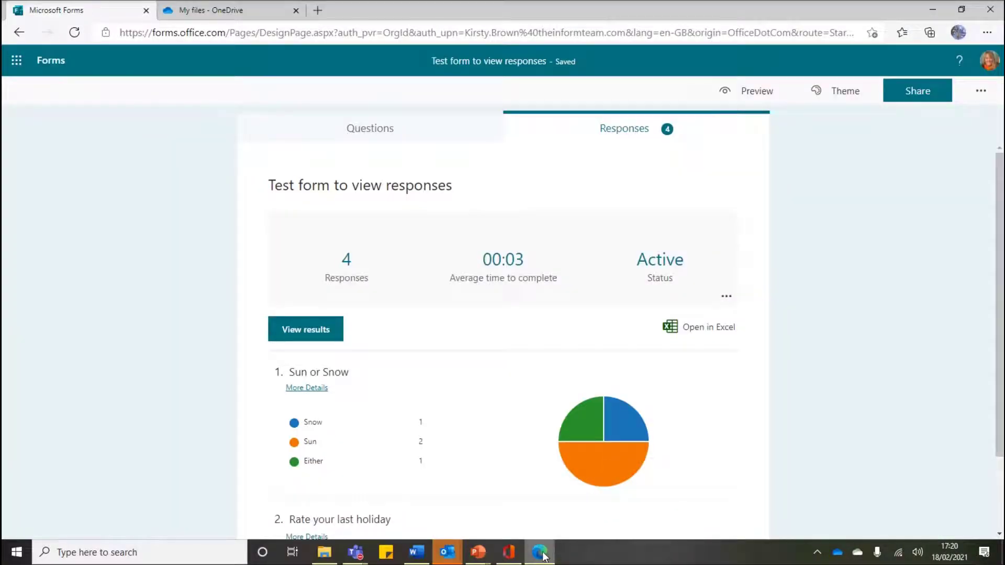
mouse_move(544, 557)
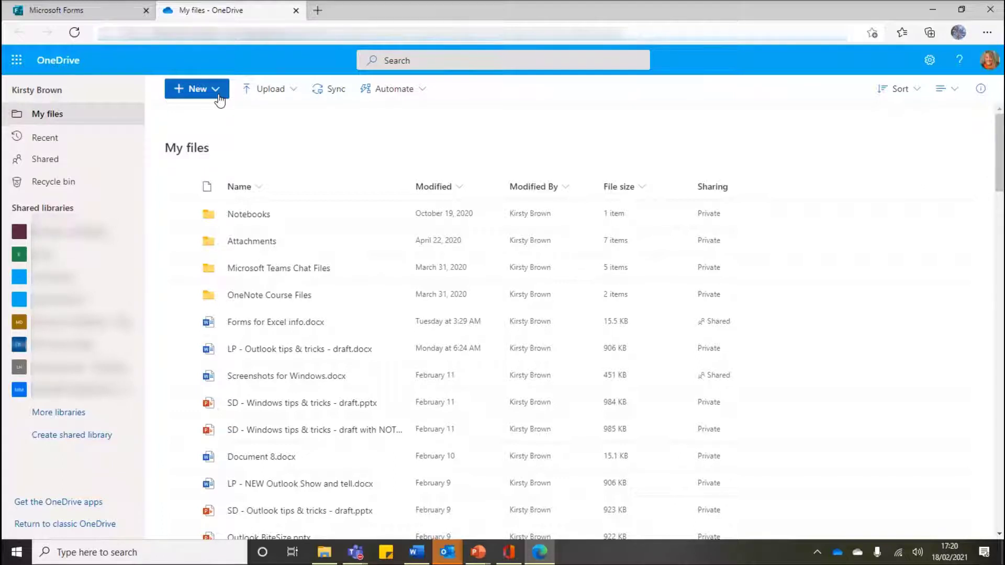
Step: Create a Forms for Excel workbook named 'Test for training for Forms' from OneDrive's New menu
click(218, 94)
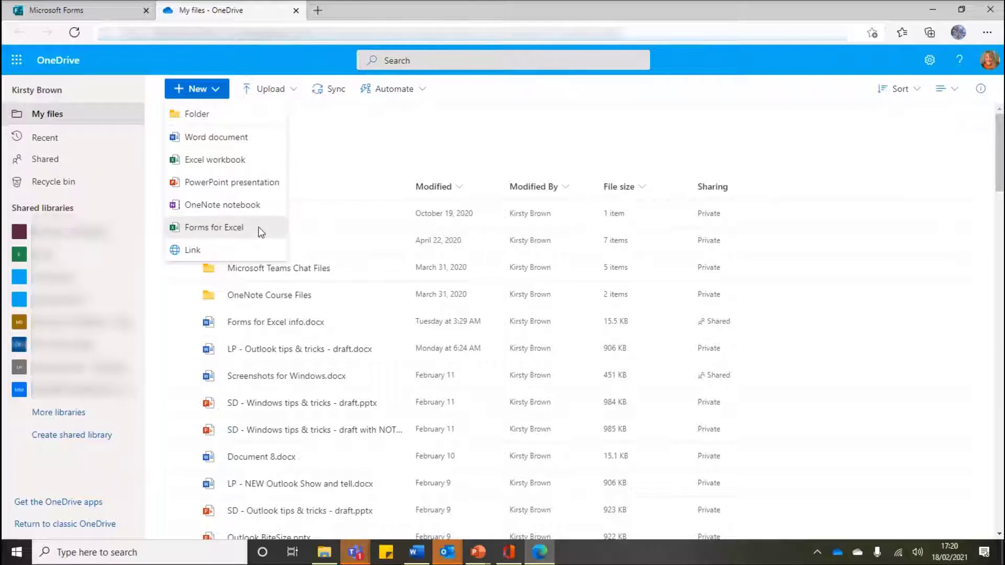
click(259, 229)
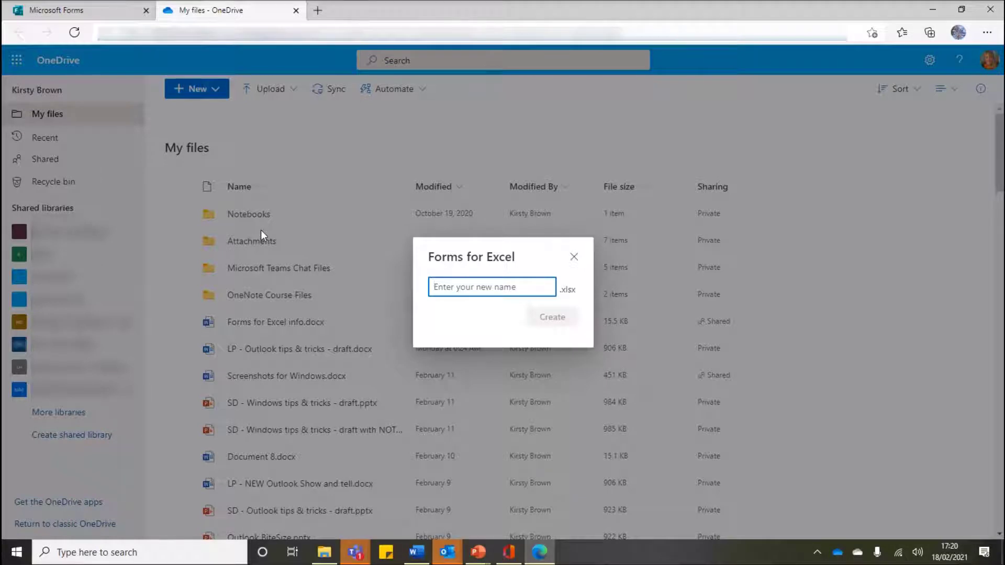
text(Te)
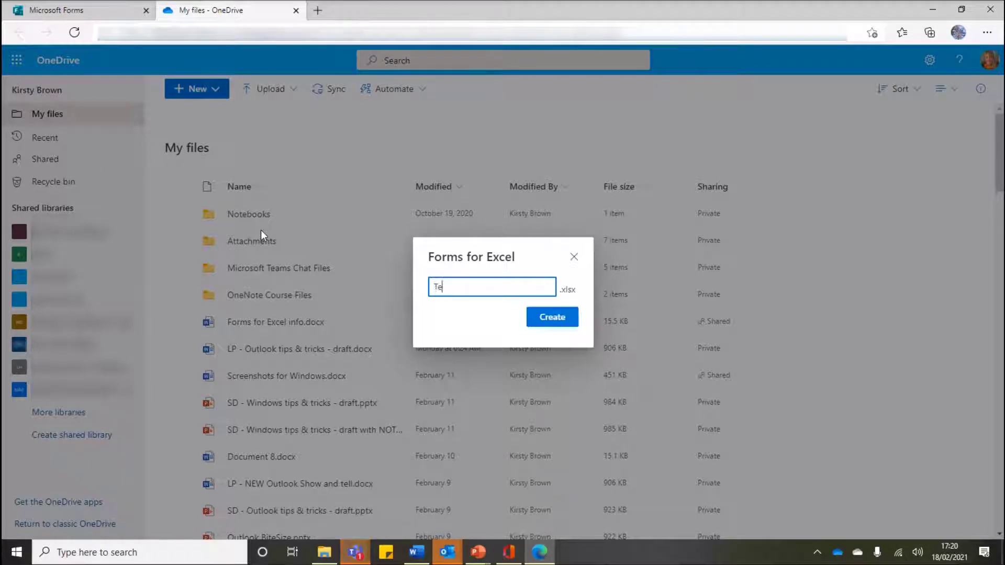
text(st for training fpr)
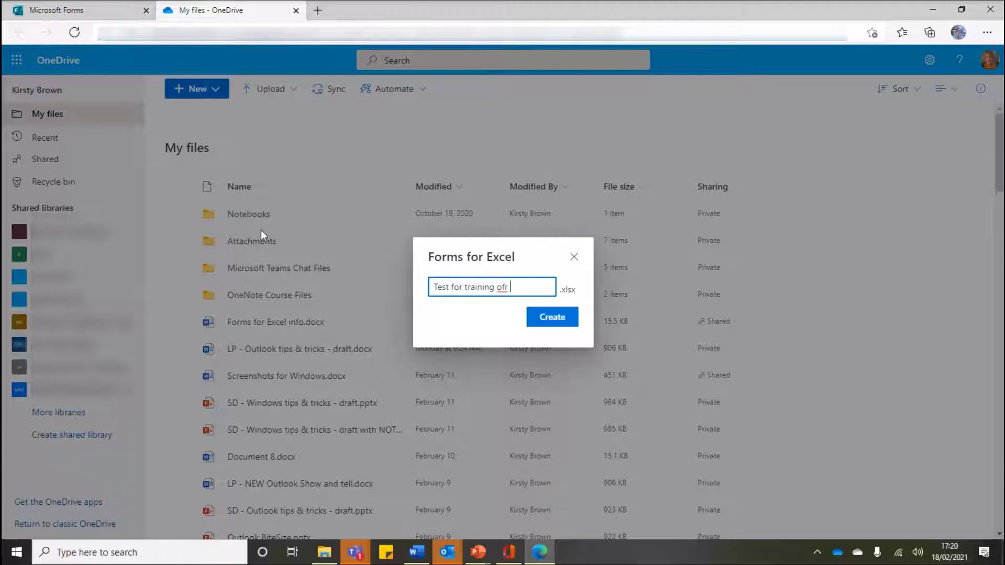
key(BackSpace)
key(BackSpace)
key(BackSpace)
text(for Forms)
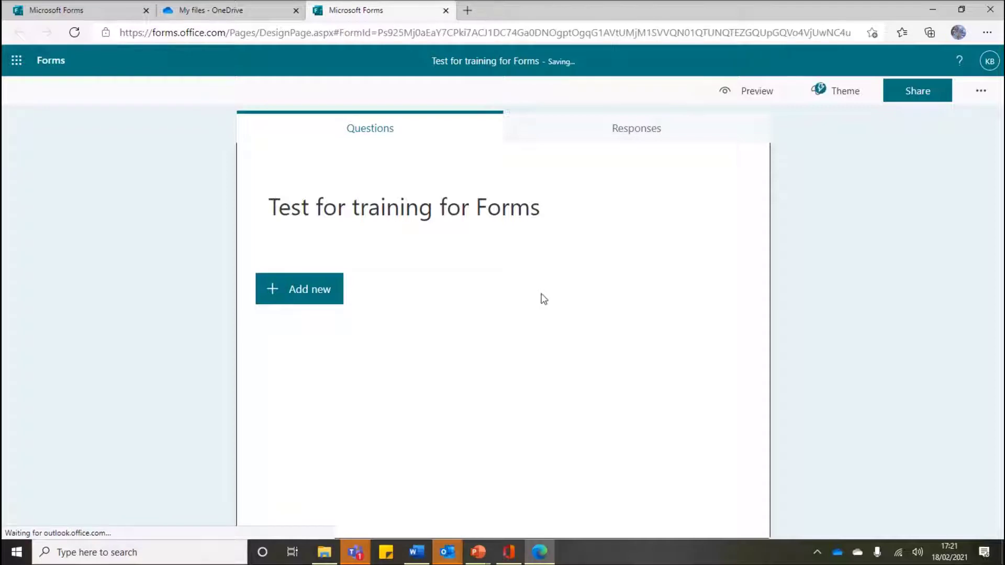
Step: Add a Choice question titled 'q1'
click(303, 302)
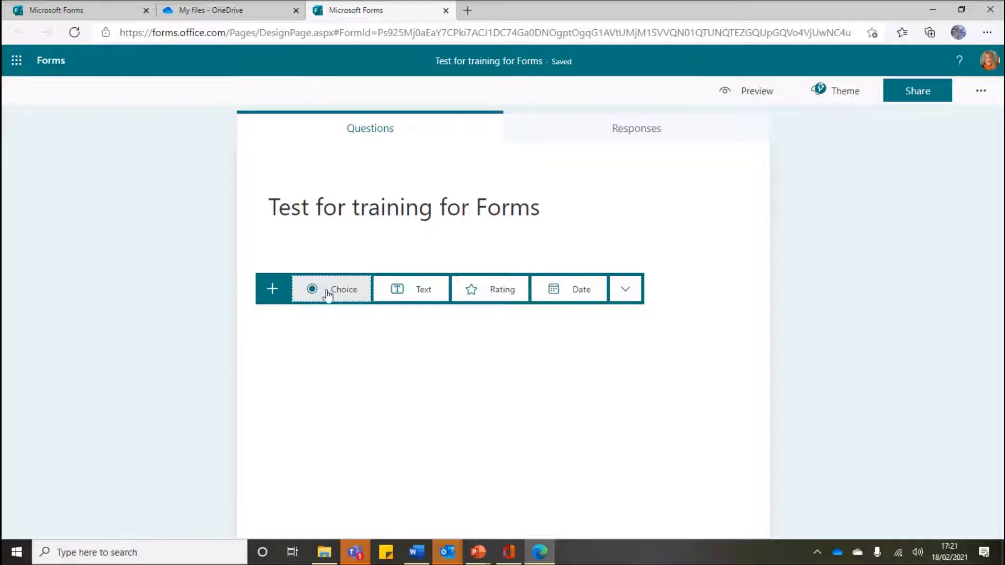
click(332, 293)
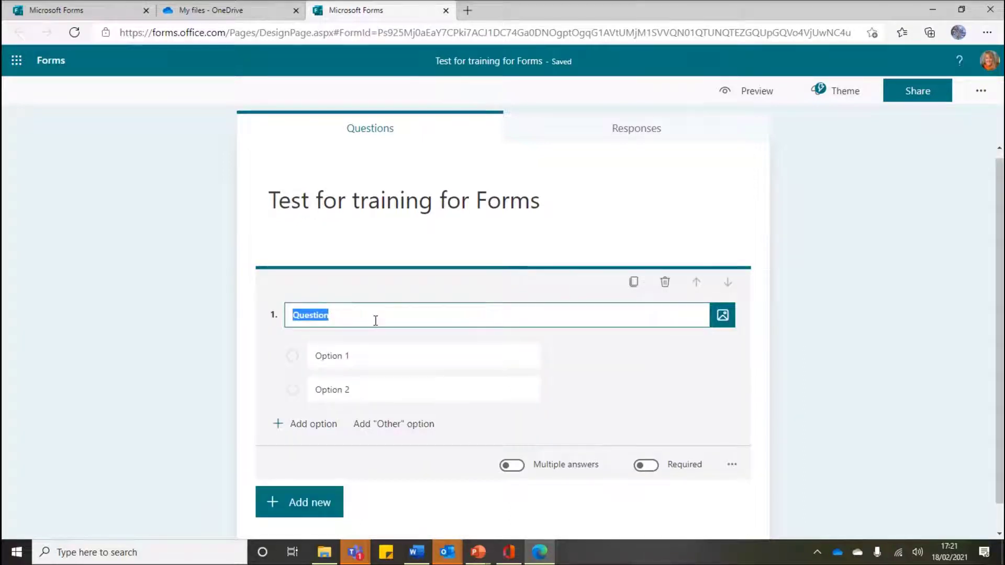
text(q1)
Step: Enter 'yes' and 'no' as the question's two answer options
click(370, 362)
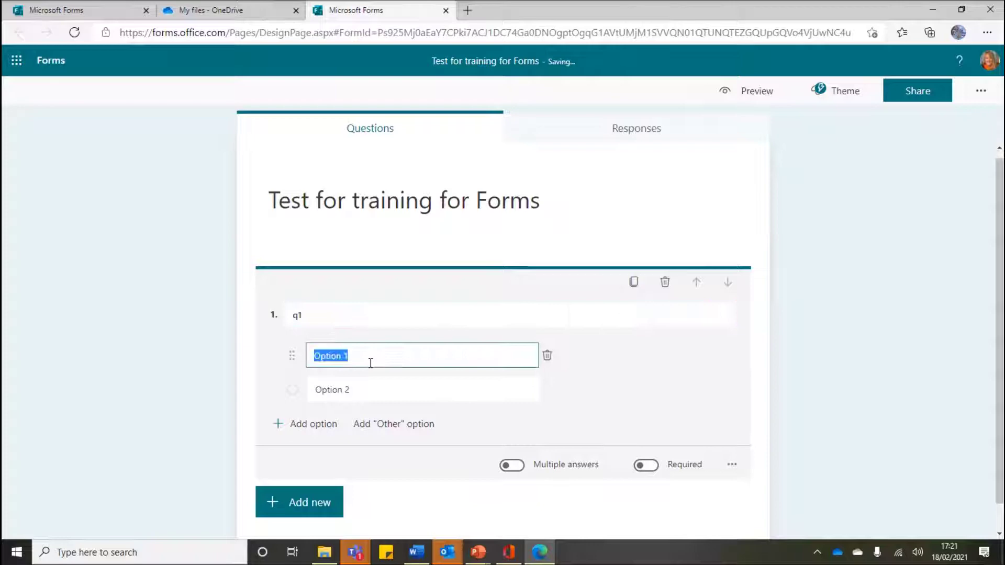
text(yesy)
key(Tab)
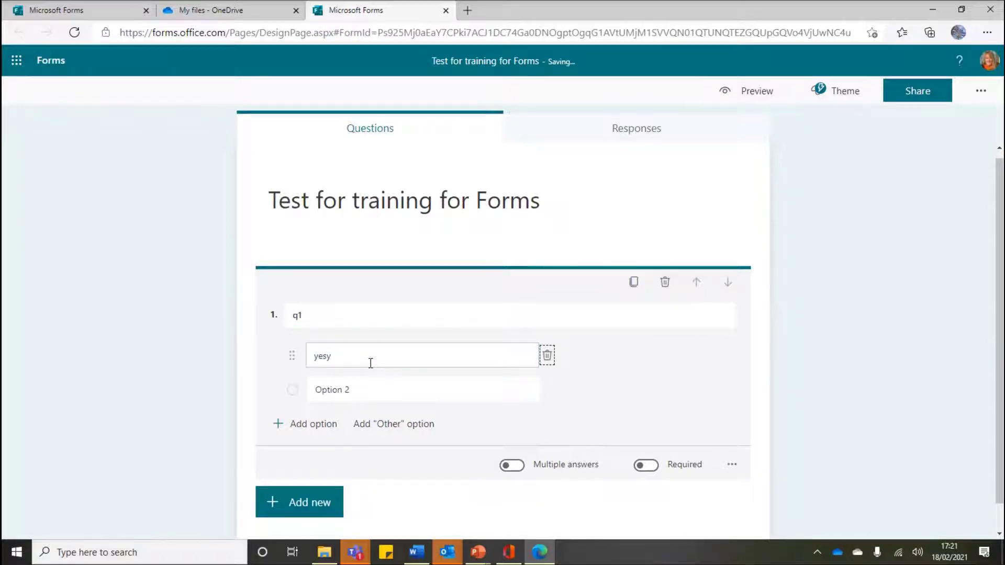
click(371, 391)
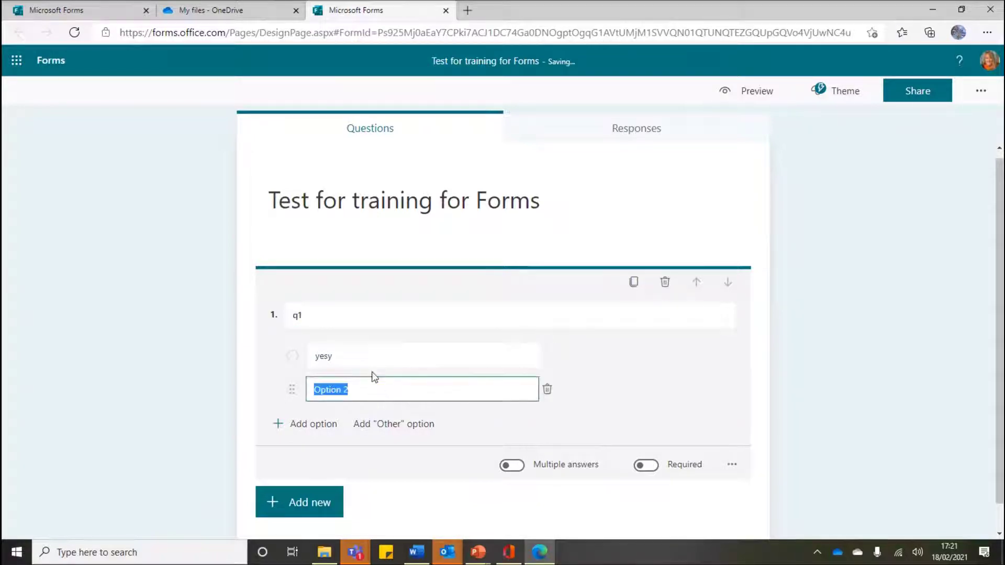
click(375, 353)
text(yes)
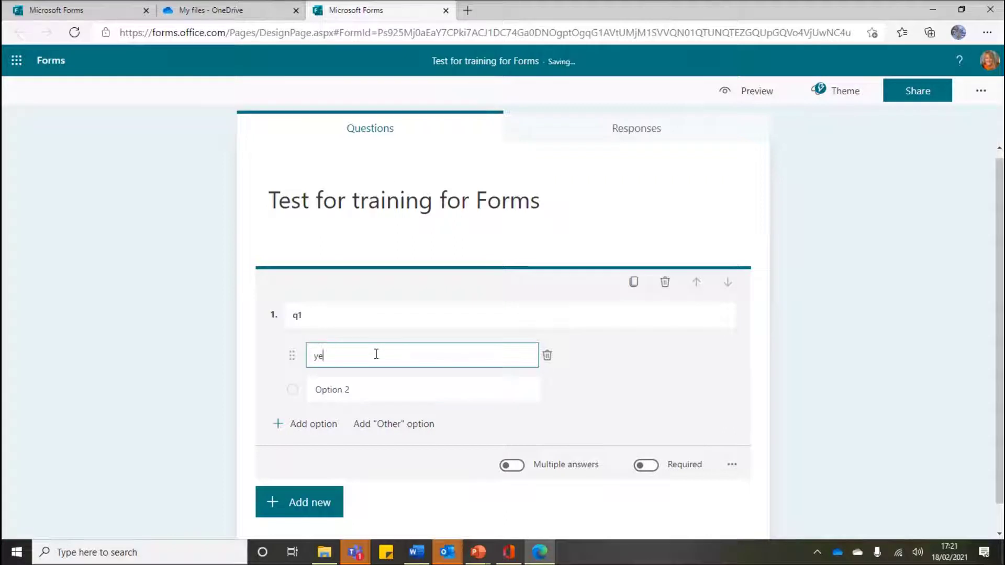
click(374, 388)
text(no)
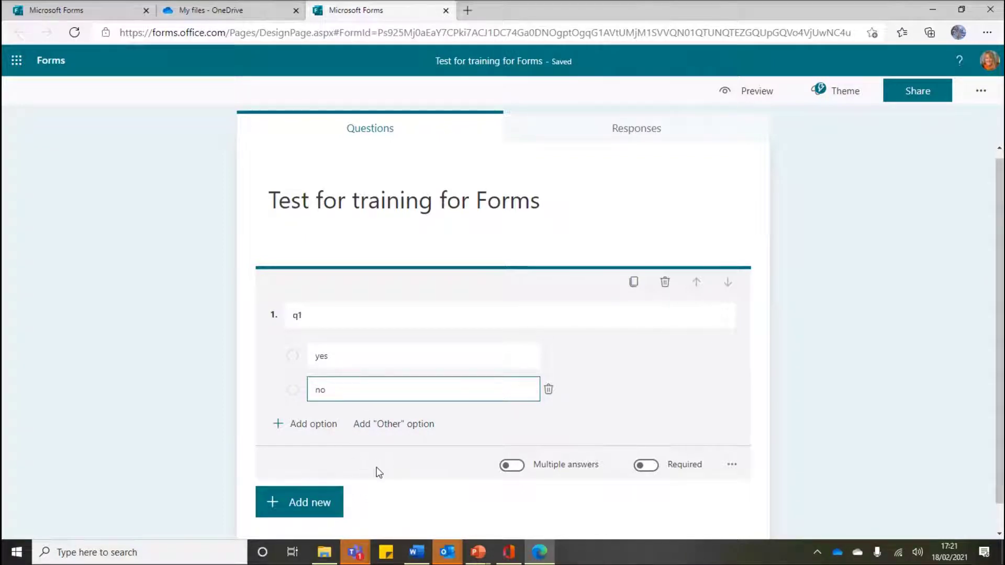
Step: Preview the form and submit three test responses to q1: yes, no, yes
click(759, 100)
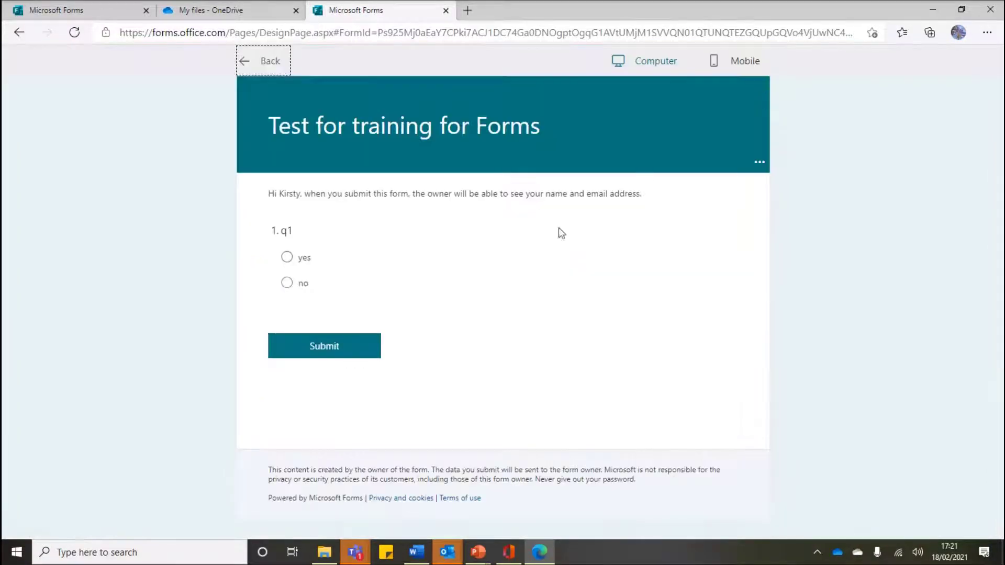
click(301, 258)
click(325, 354)
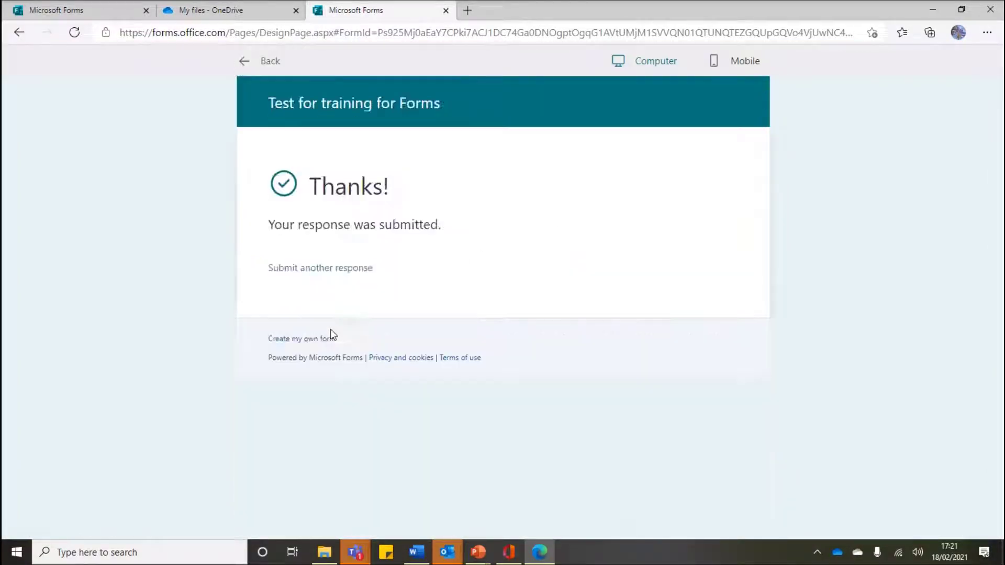
click(329, 268)
click(303, 285)
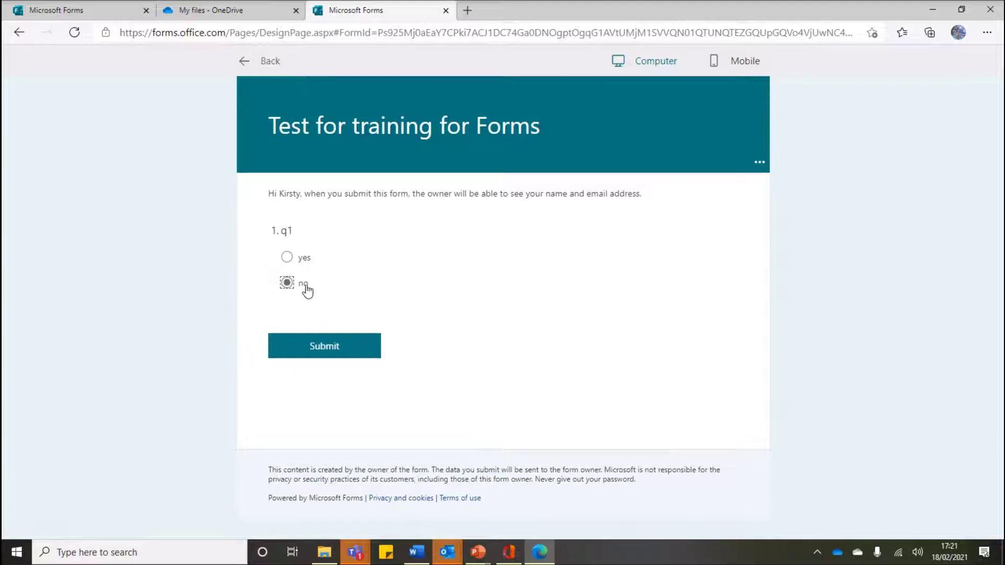
click(336, 351)
click(328, 273)
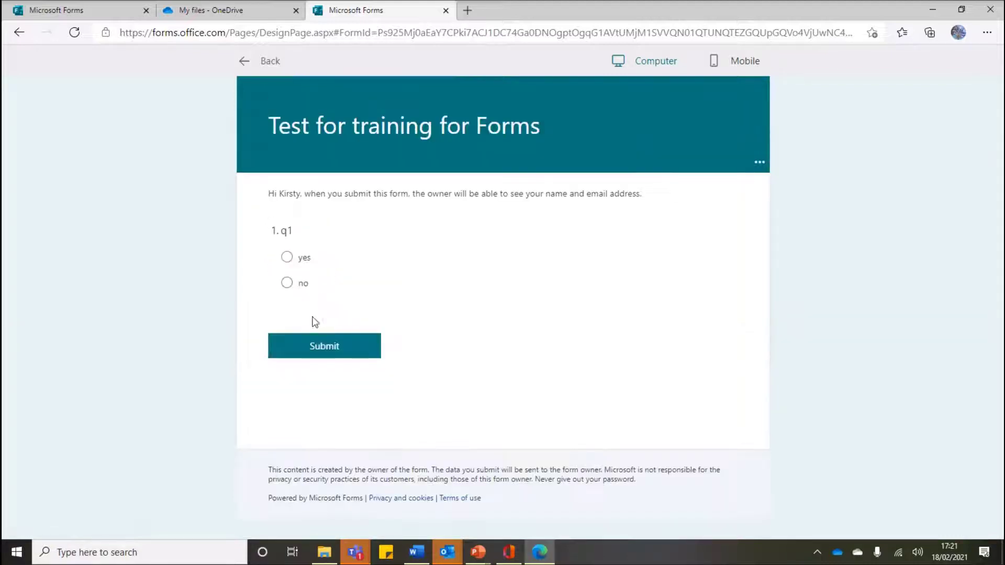
click(304, 258)
click(328, 348)
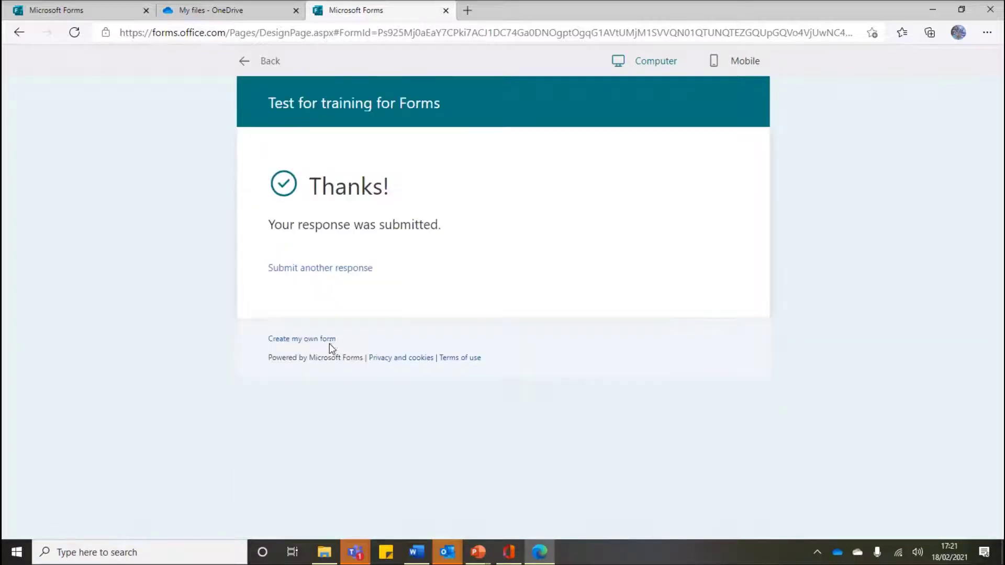
Step: Back in the designer, view the Responses summary pie chart, then close the Forms tab
click(272, 61)
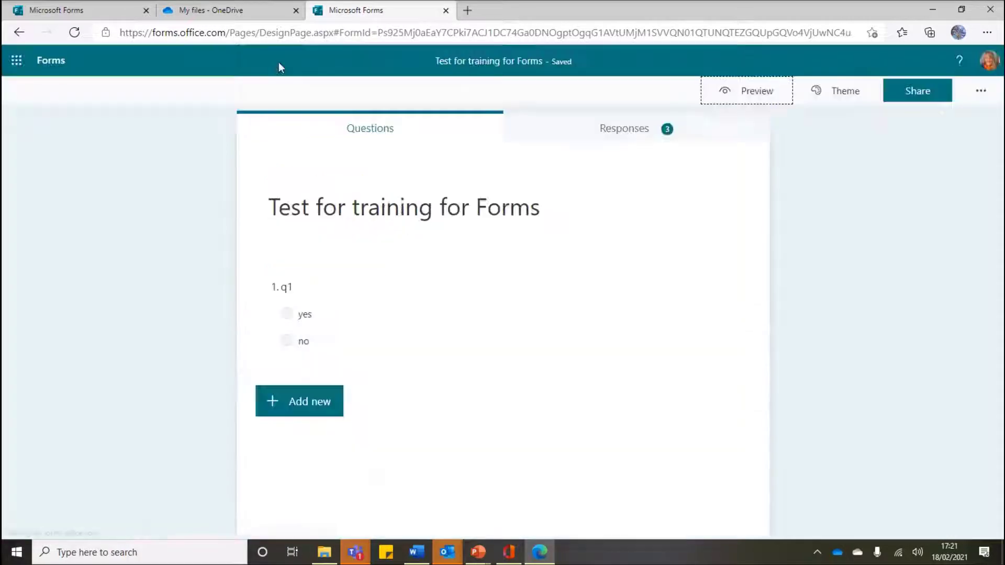
click(627, 137)
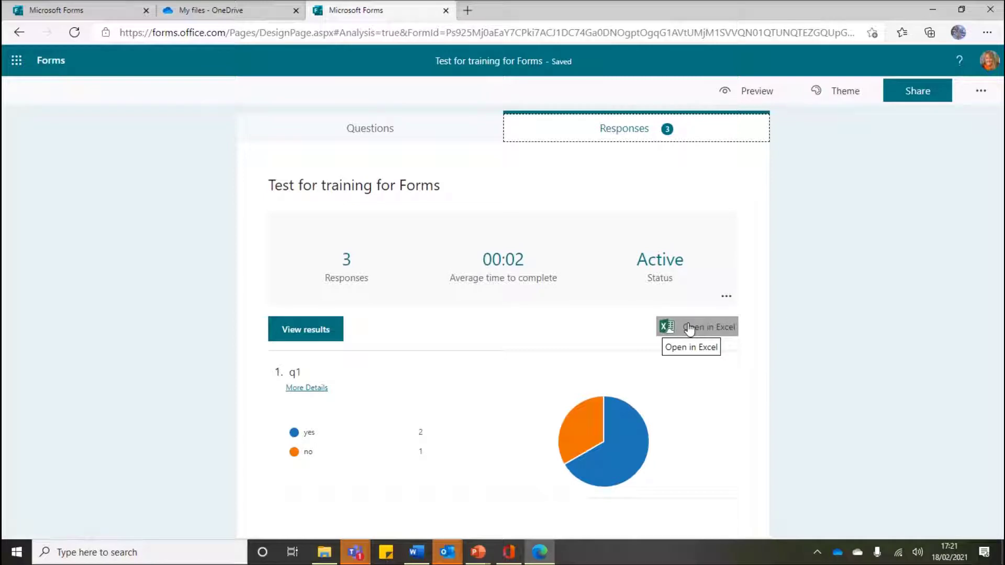
click(445, 11)
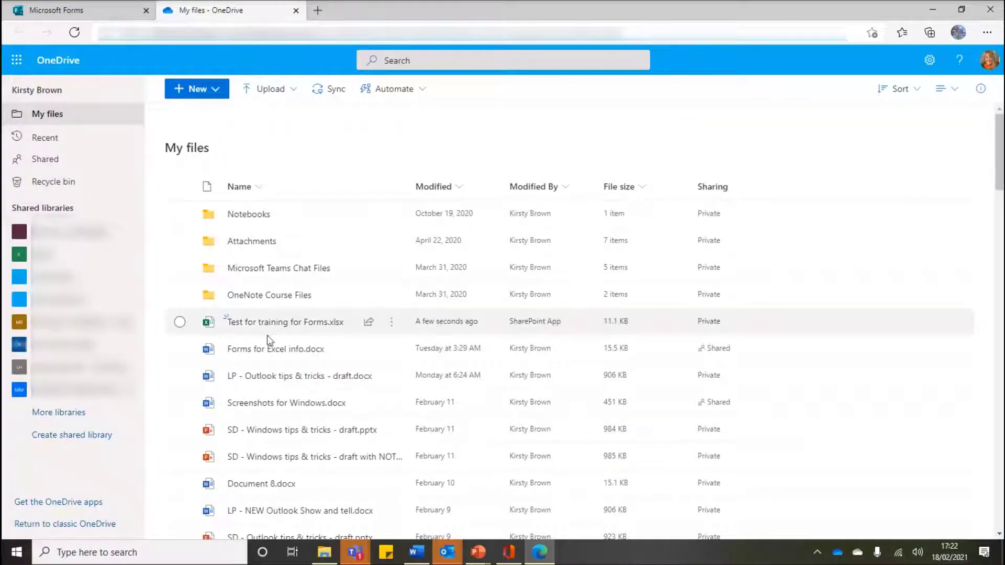
Step: Open Test for training for Forms.xlsx from My files to see its Form1 response table
mouse_move(287, 332)
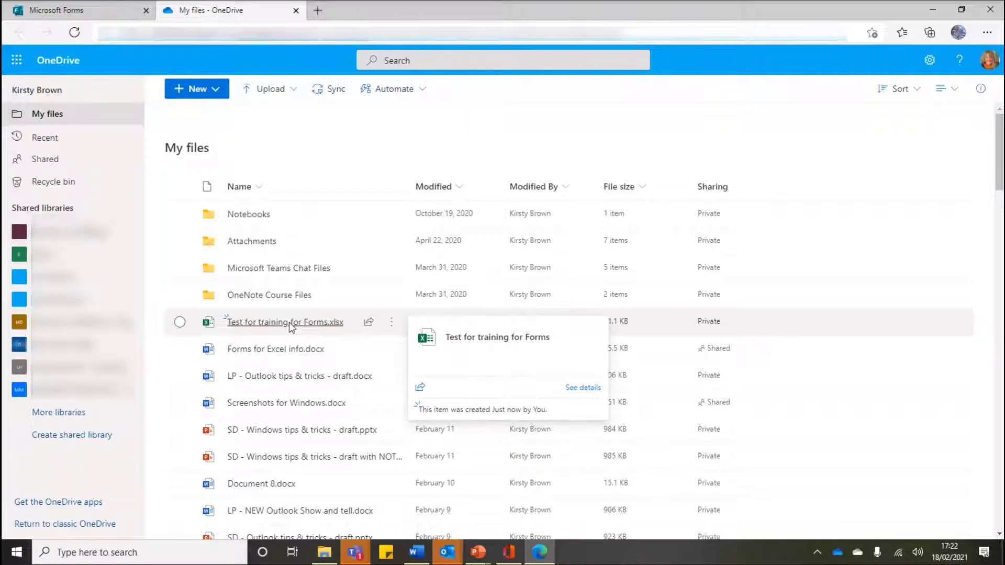
click(289, 322)
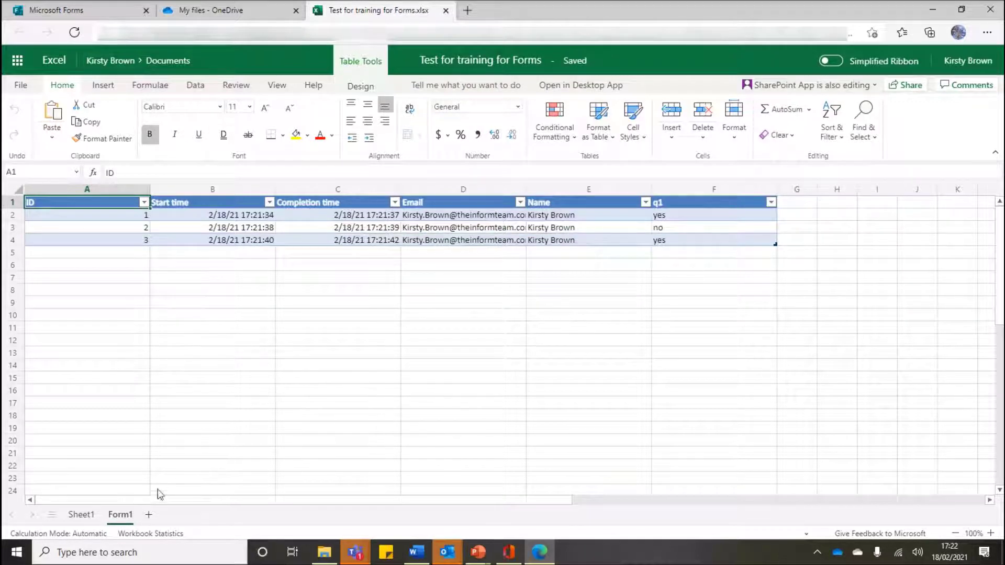
click(84, 522)
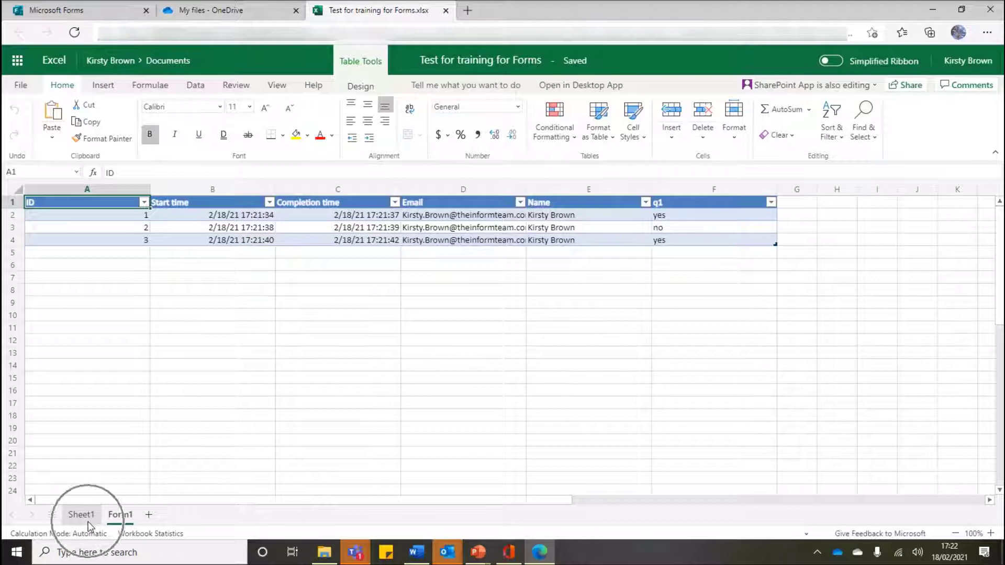
click(119, 519)
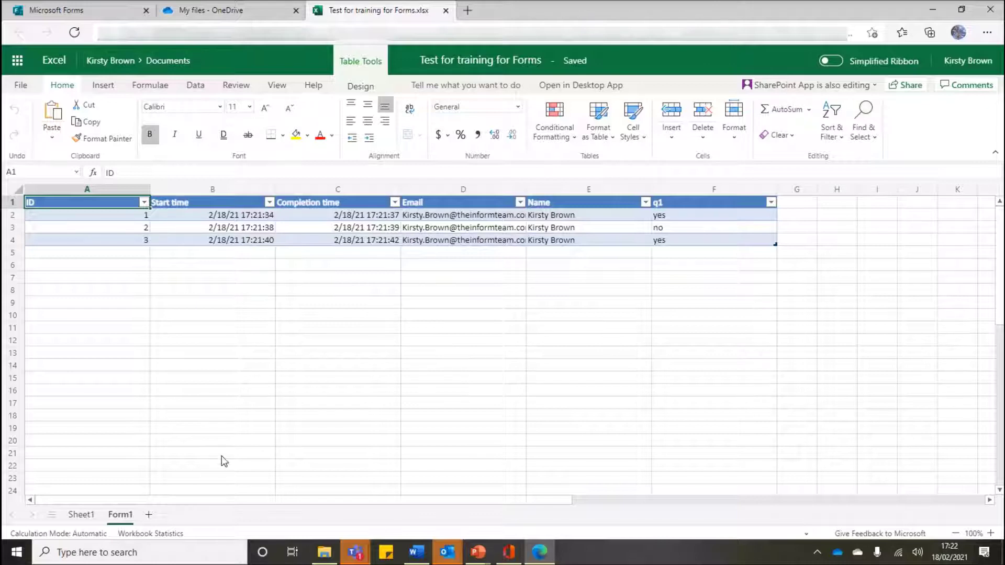
Step: Show the linked form's Preview, Edit, Send and Delete Form options under Insert > Forms
click(103, 86)
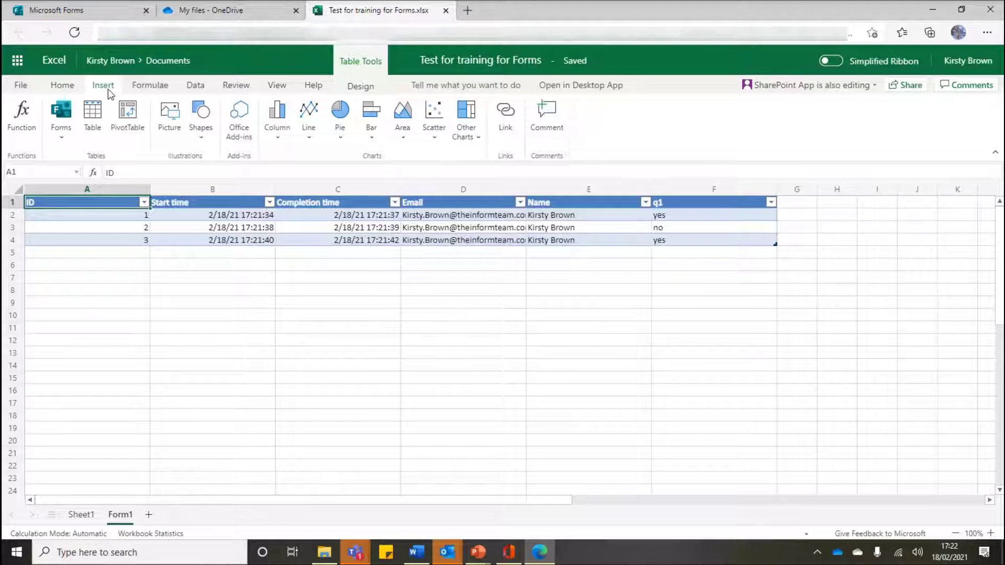
click(60, 135)
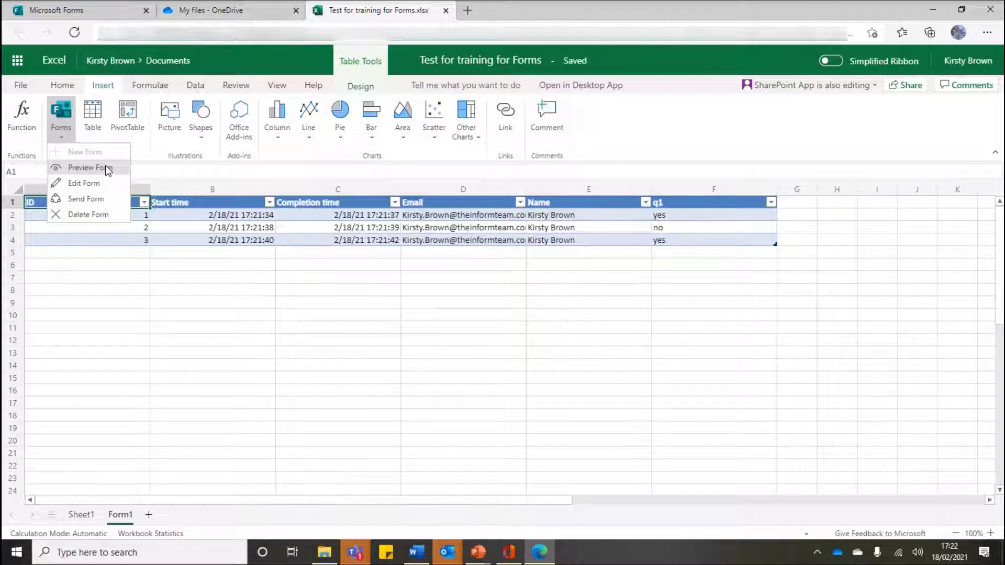
click(108, 203)
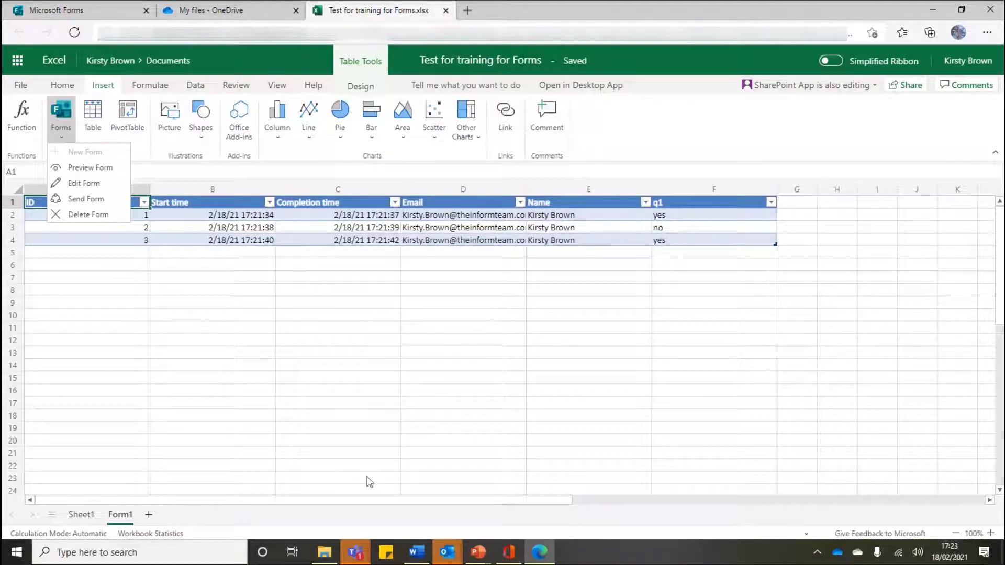
Step: Return to the OneDrive My files tab, where Test for training for Forms.xlsx is listed
click(509, 555)
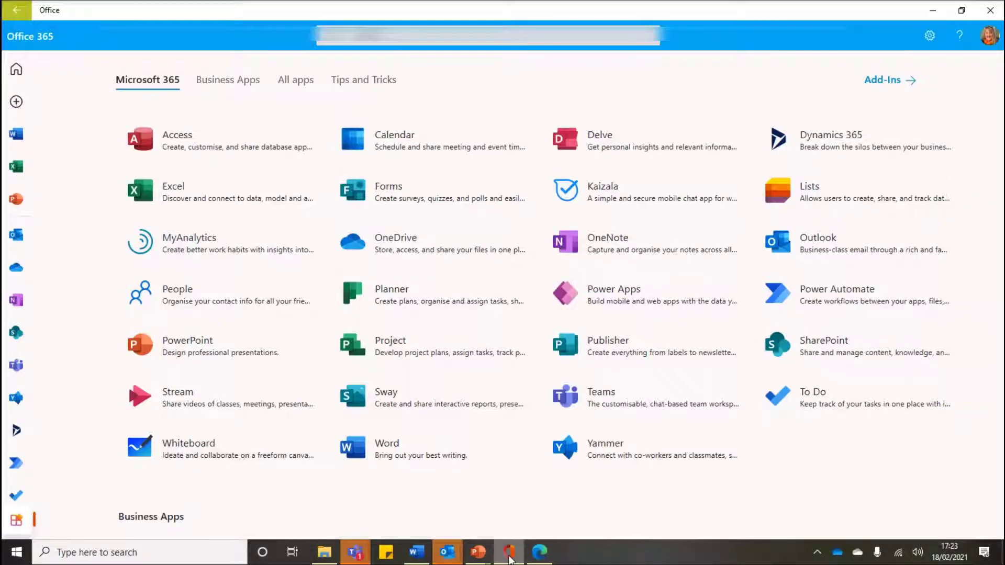
click(509, 556)
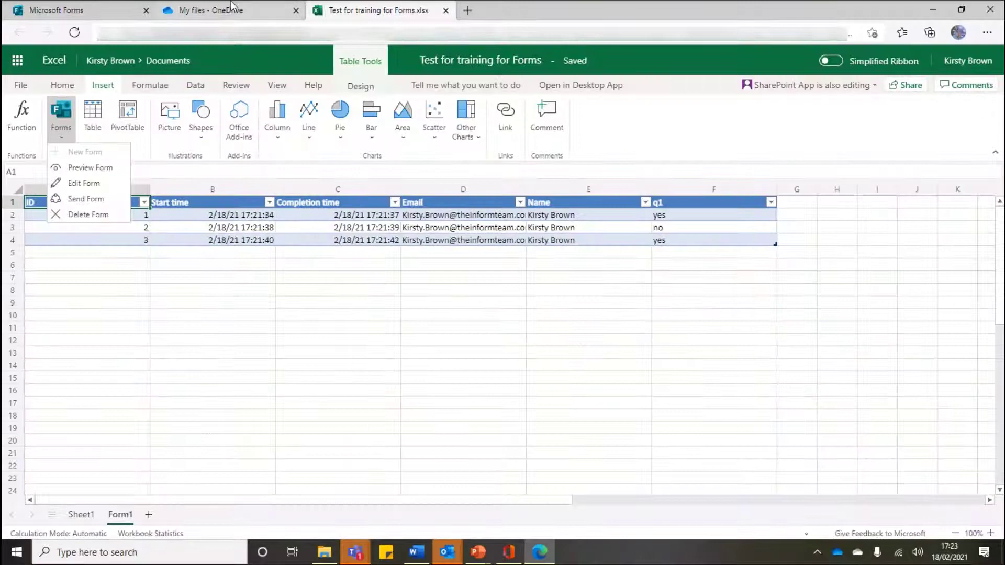
click(215, 10)
Step: Display OneDrive's New menu with its Forms for Excel option, then return to the workbook tab
click(217, 93)
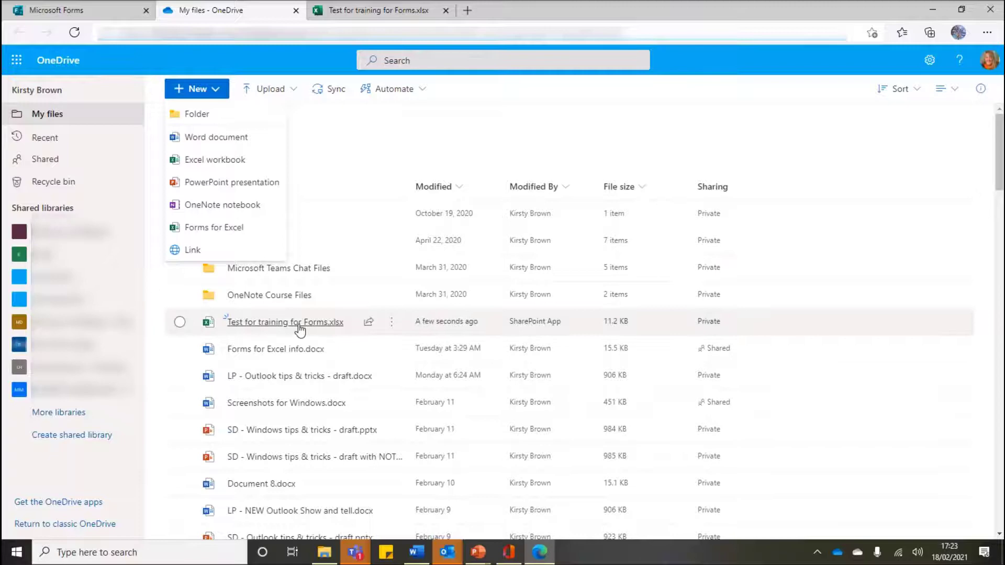
mouse_move(299, 328)
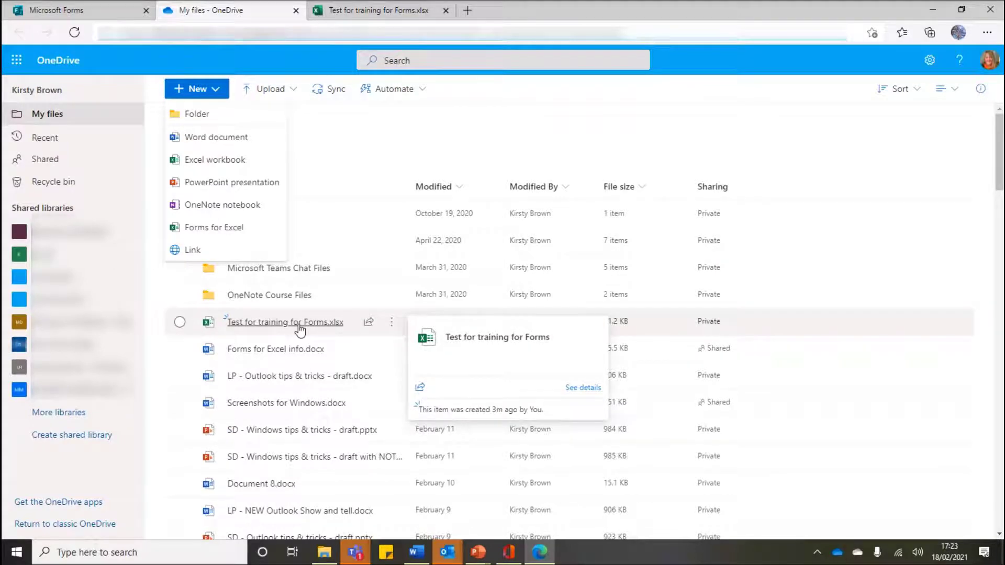
click(390, 12)
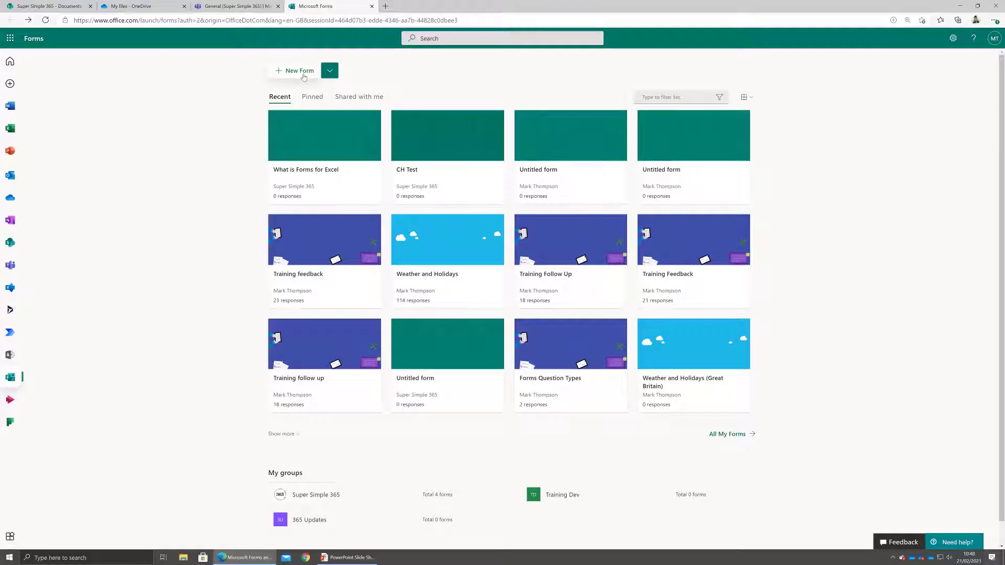
click(304, 77)
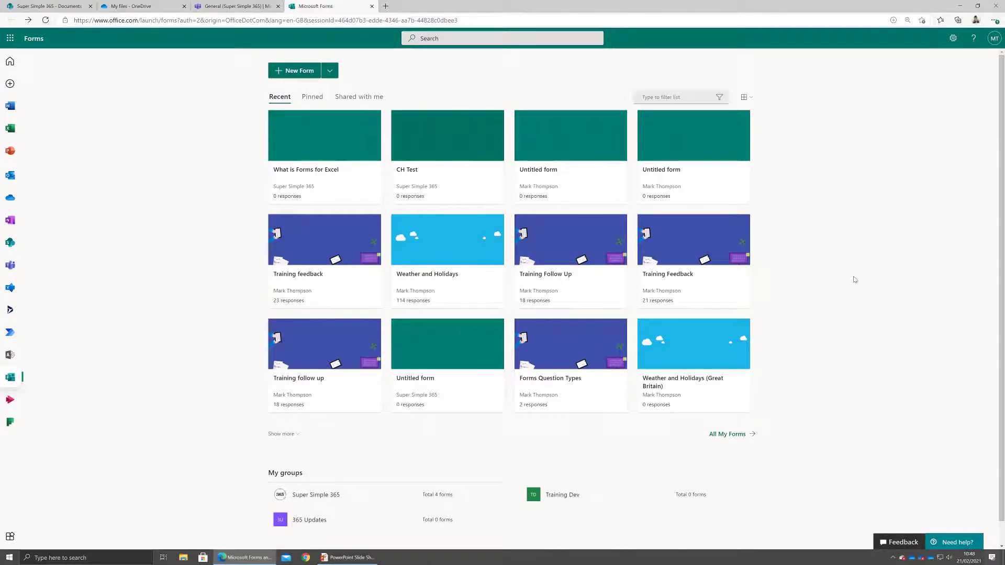
click(738, 438)
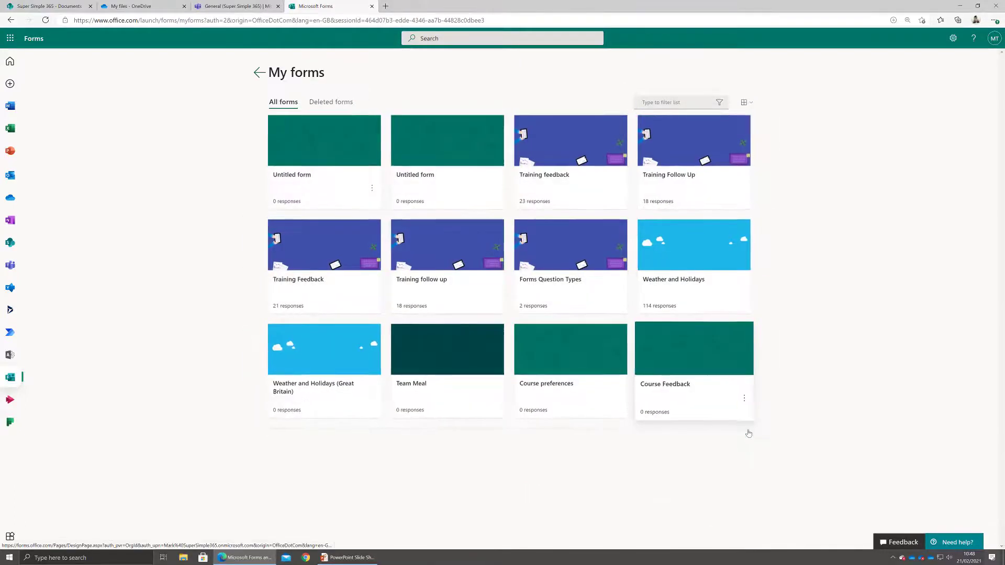
click(373, 193)
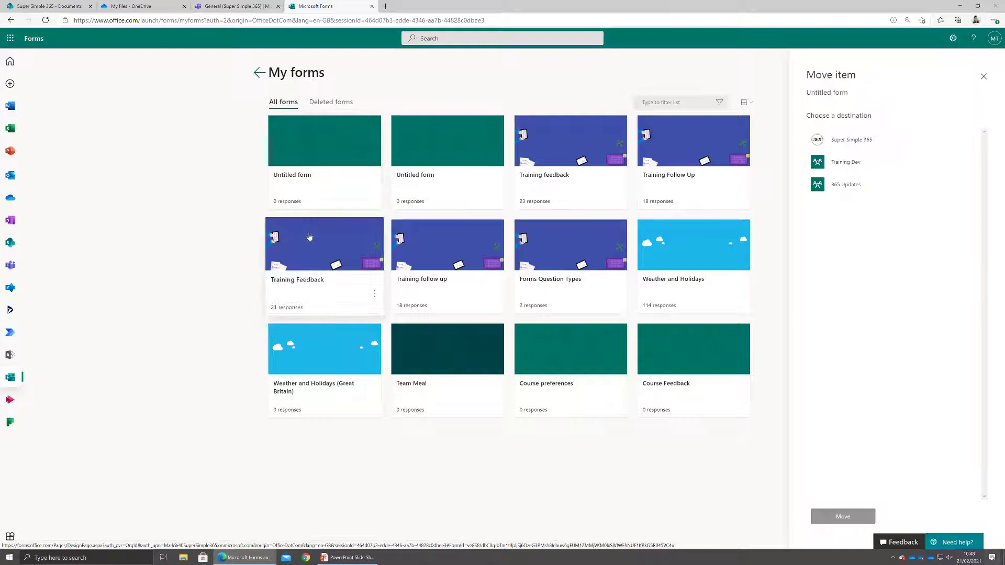
click(854, 146)
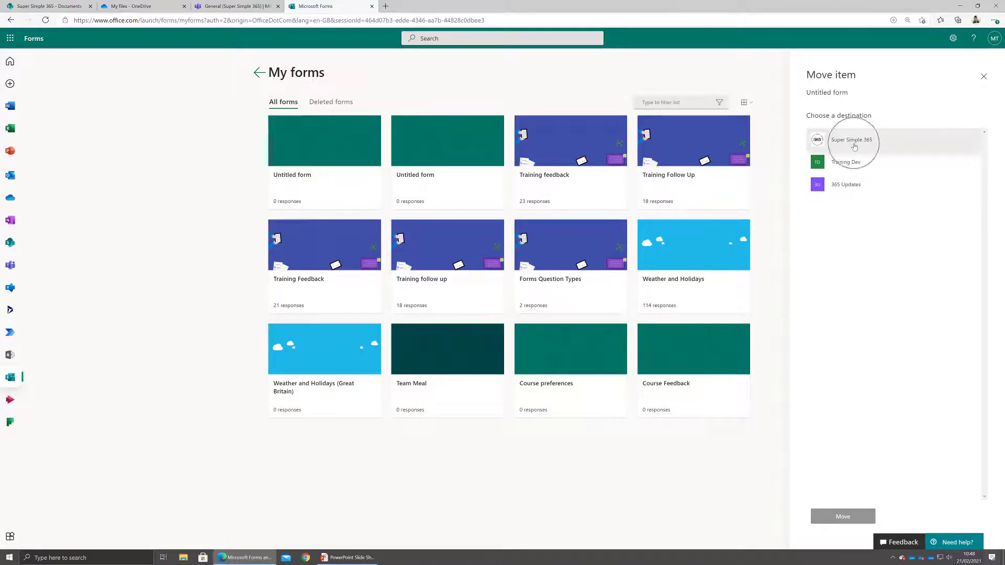
click(854, 146)
click(256, 75)
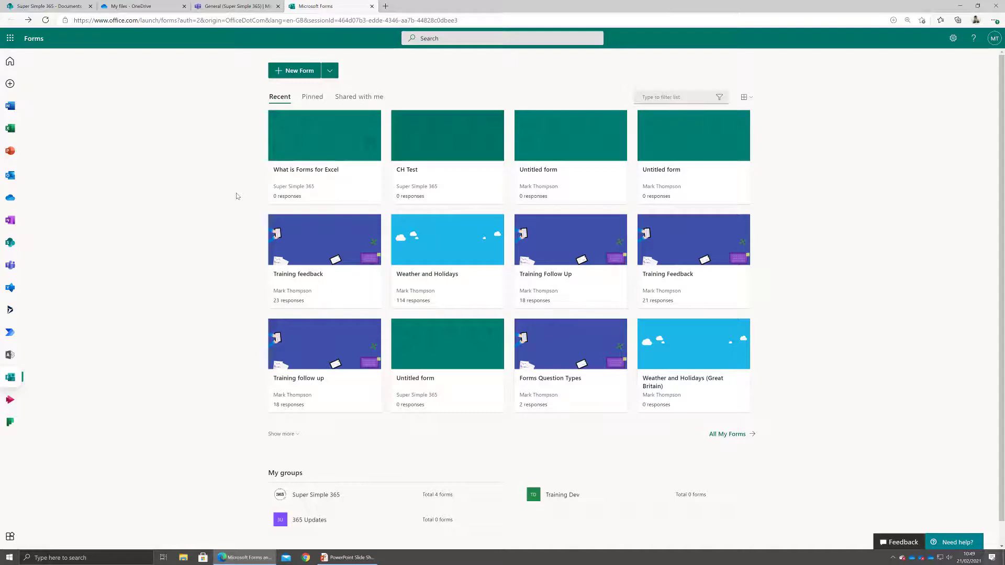
click(245, 7)
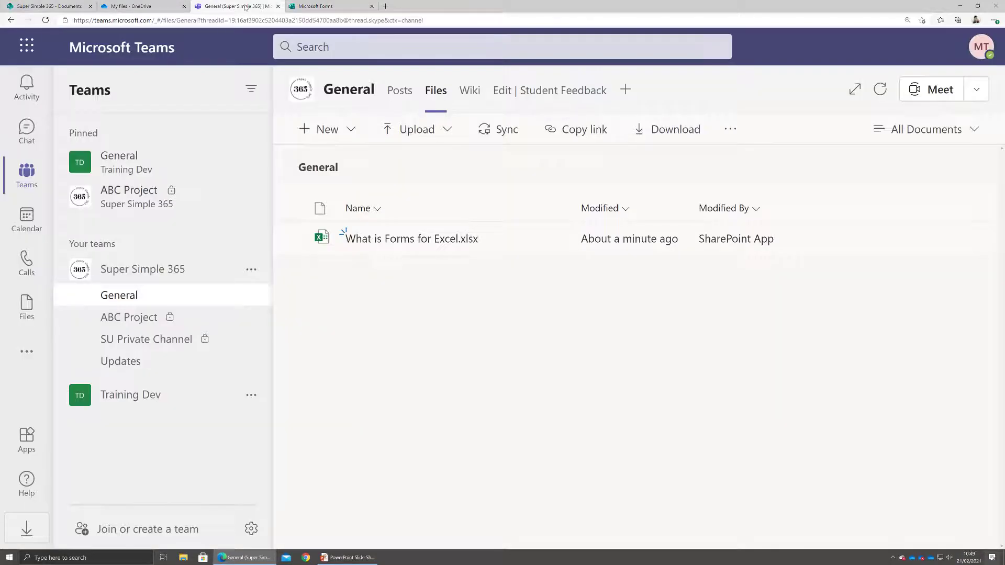
click(350, 129)
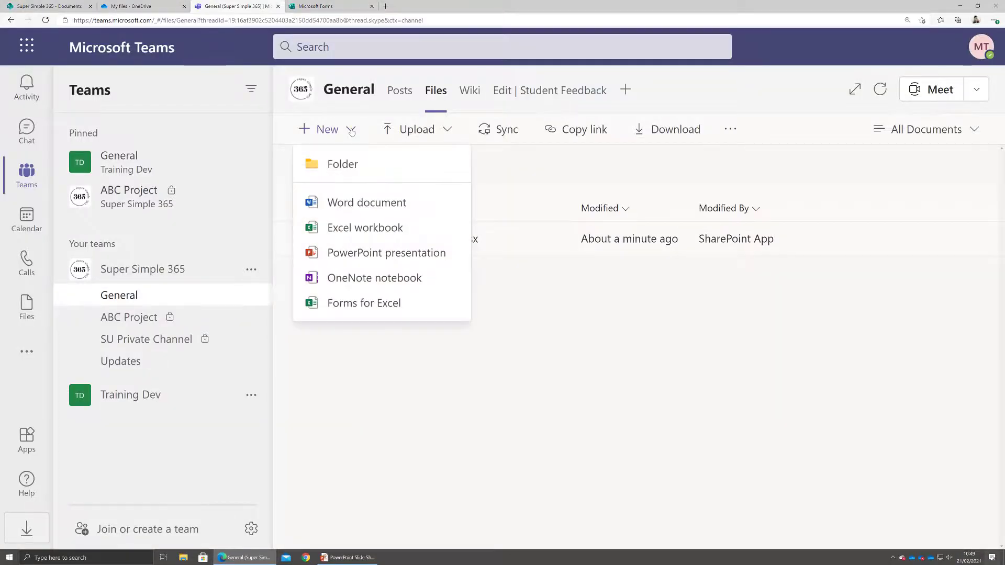
click(361, 307)
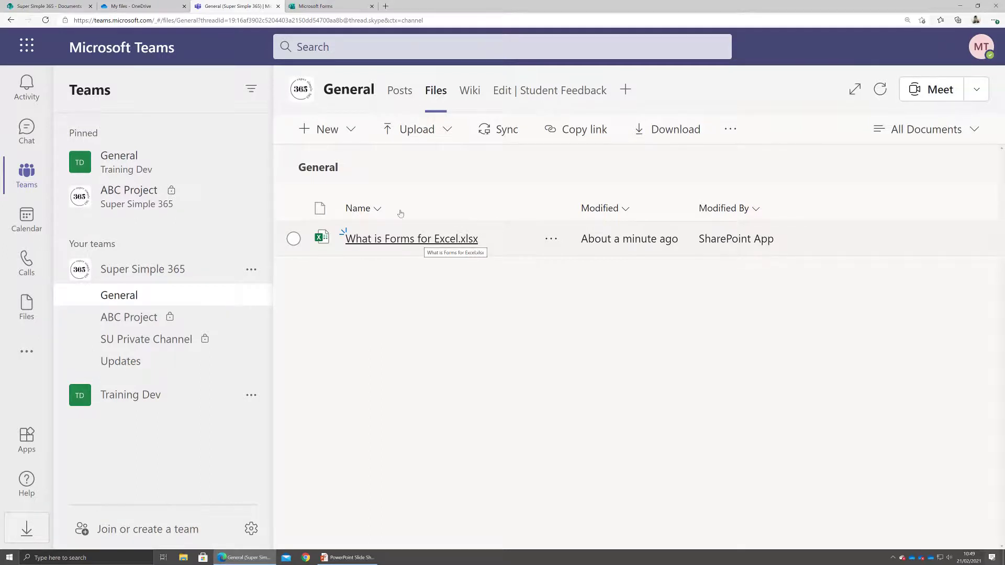
click(323, 9)
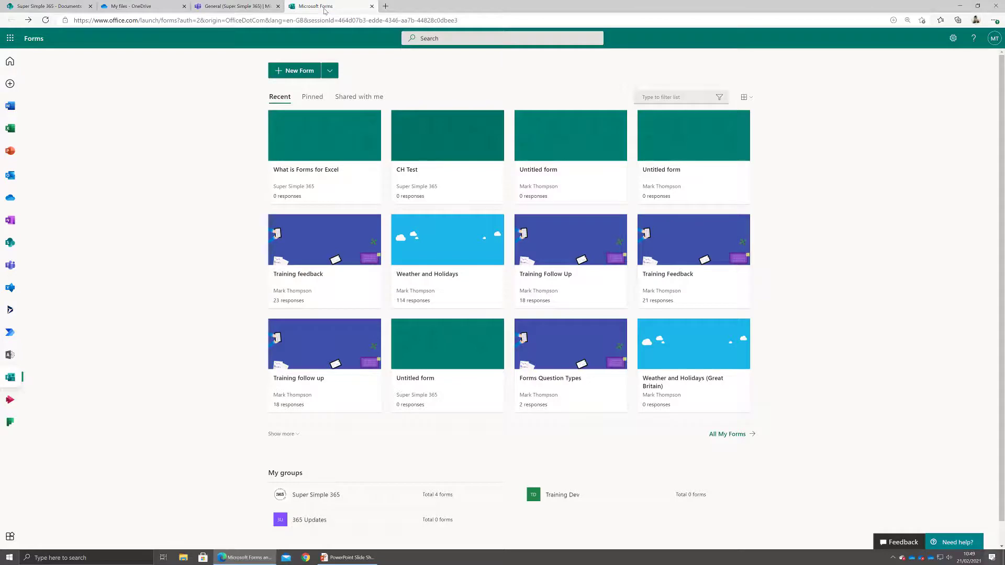
Step: Open the Super Simple 365 group's forms from the My groups list
scroll(366, 468, down, 1)
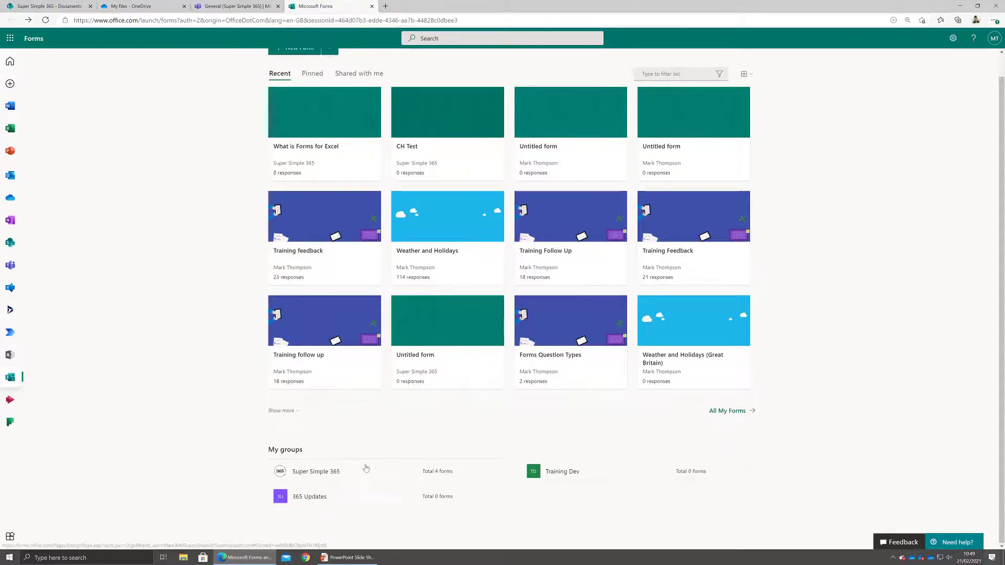
click(318, 471)
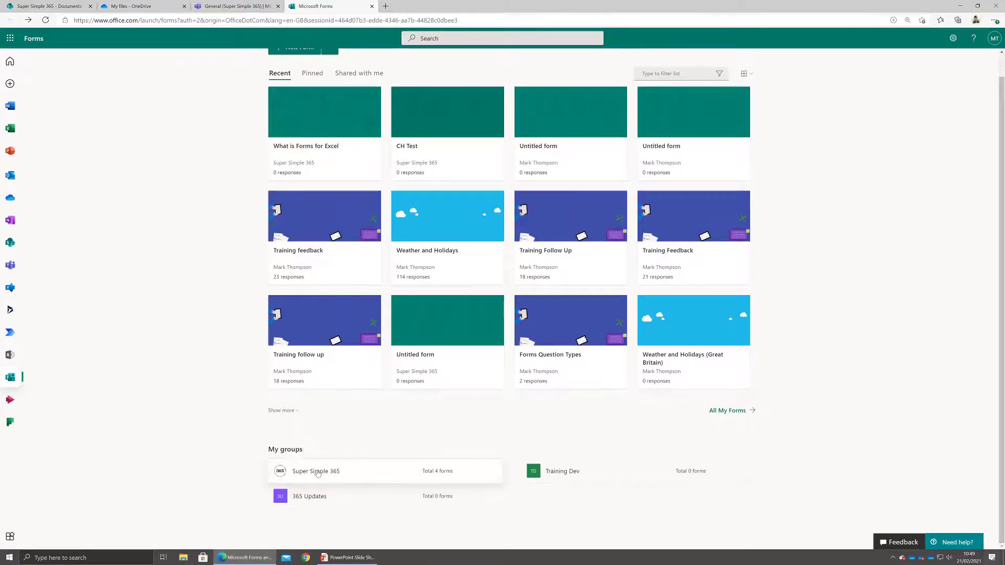